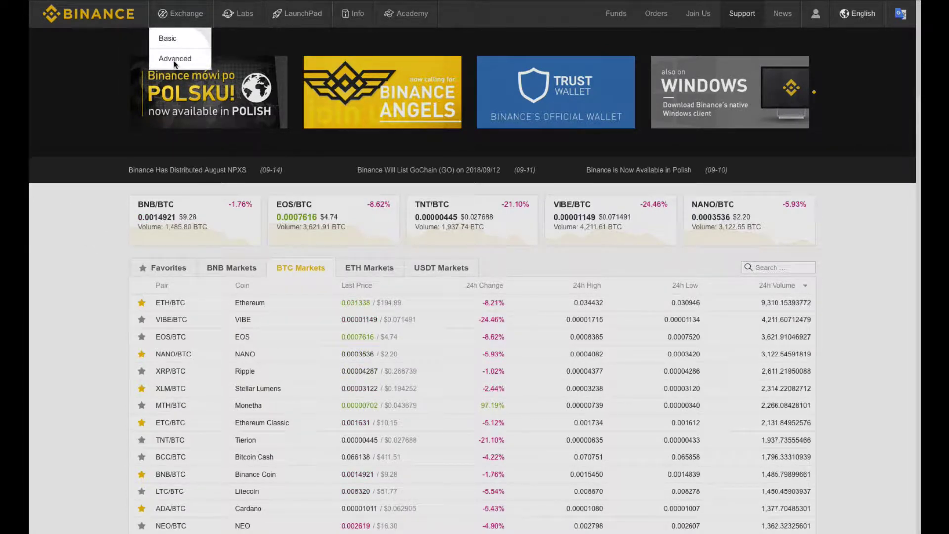
# - Open the Advanced exchange trading page for BTC/USDT from the home page
pyautogui.click(175, 59)
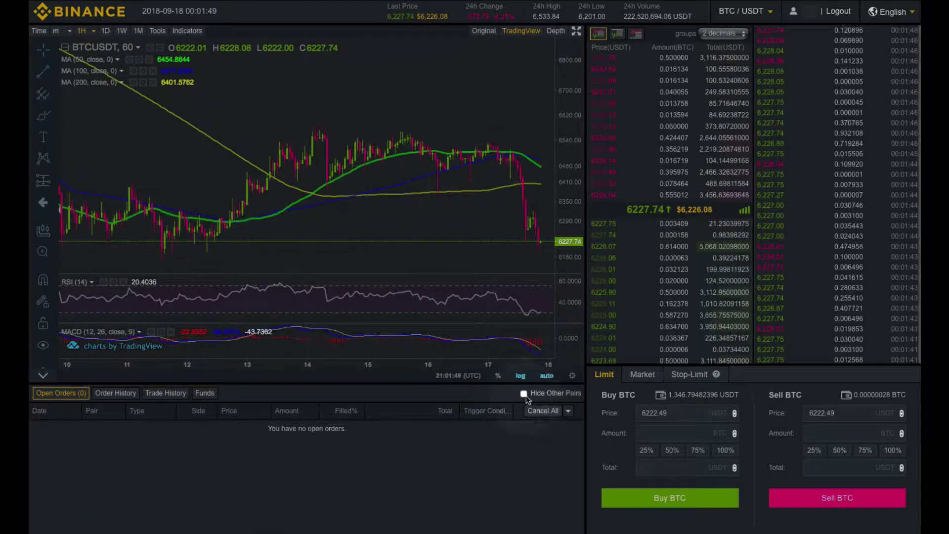
pyautogui.click(115, 393)
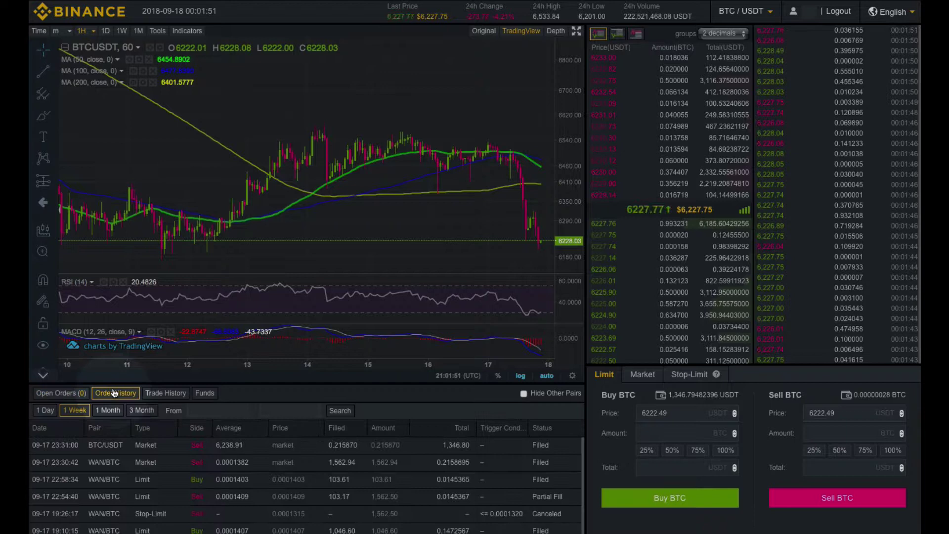
pyautogui.click(167, 393)
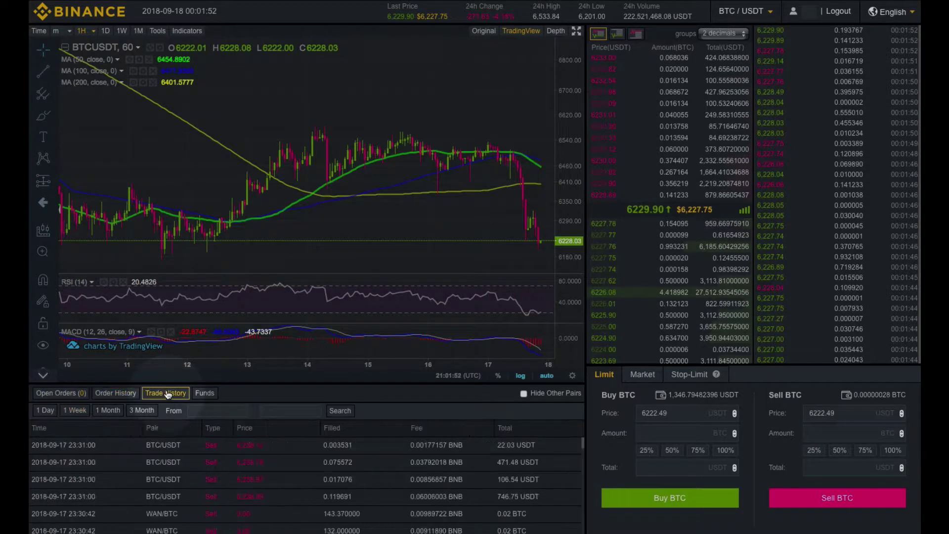
pyautogui.click(205, 393)
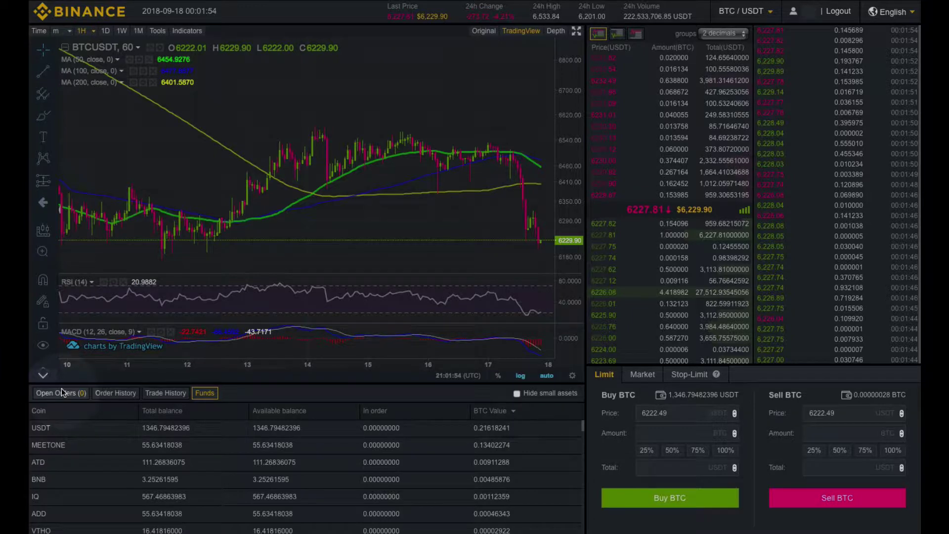
pyautogui.click(59, 393)
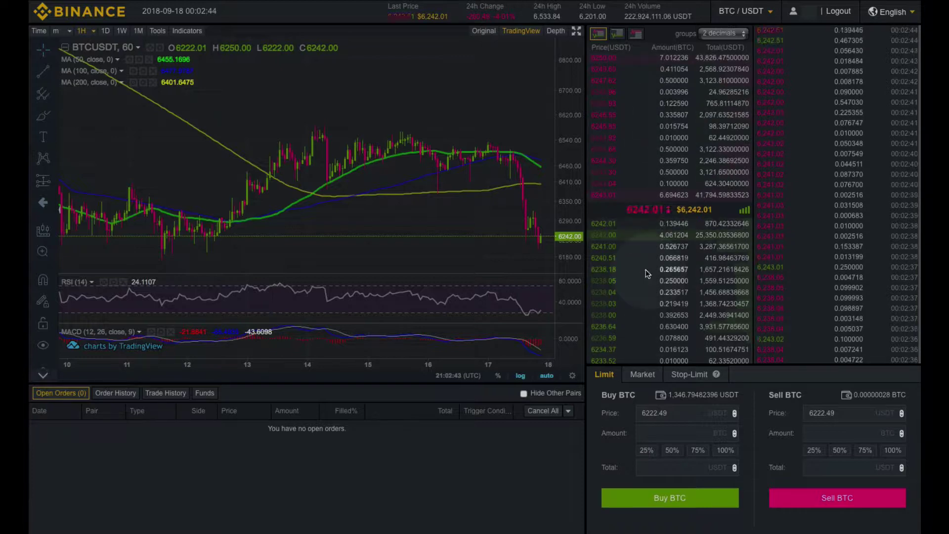
# - Filter the order book to buy orders only, then to sell orders only
pyautogui.click(616, 35)
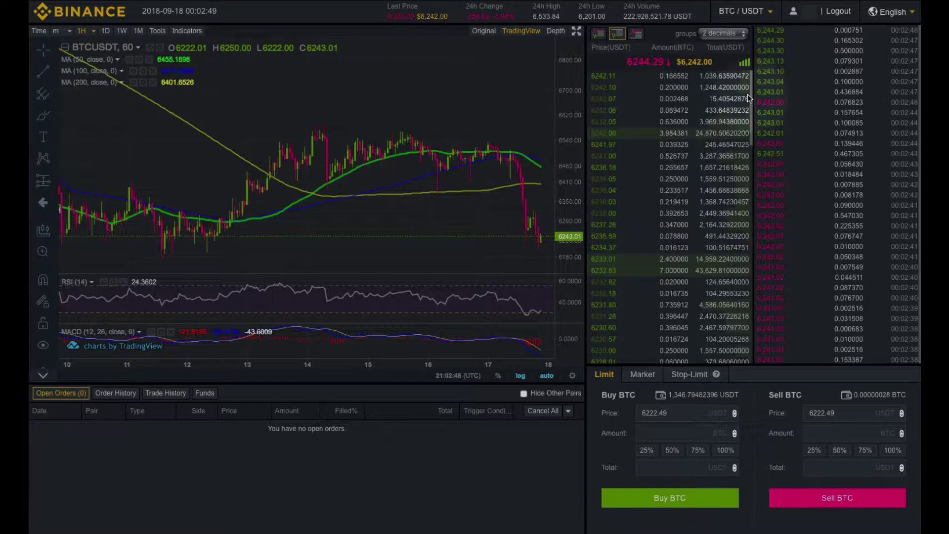
pyautogui.scroll(-10, 677, 131)
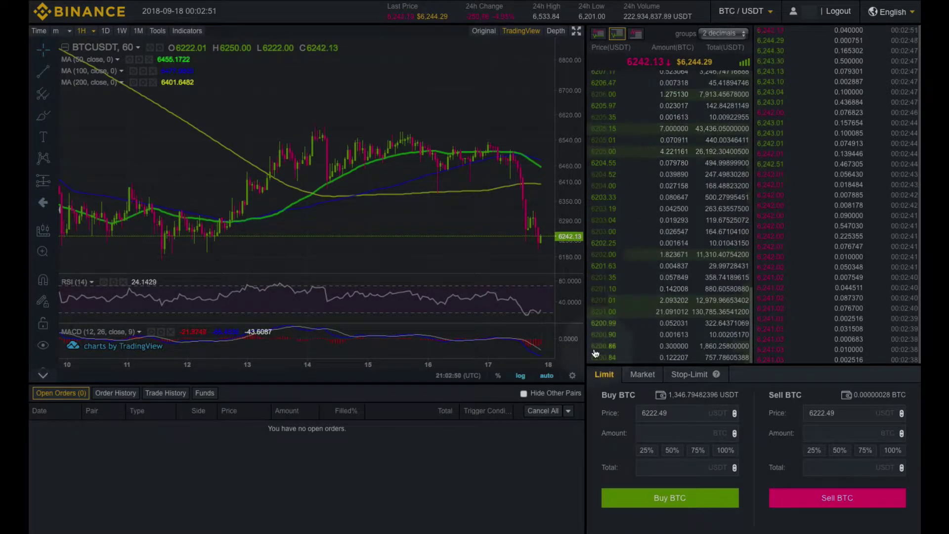
pyautogui.click(635, 34)
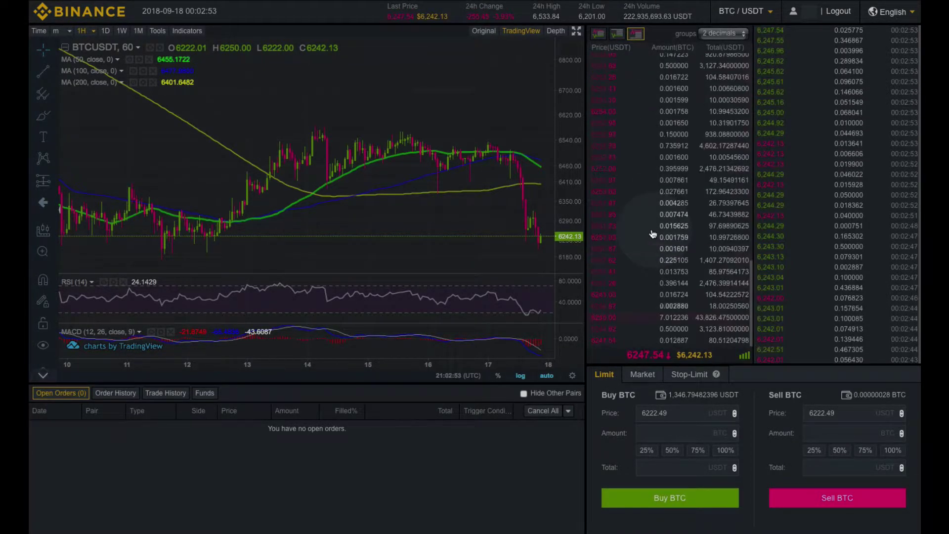
pyautogui.scroll(3, 651, 228)
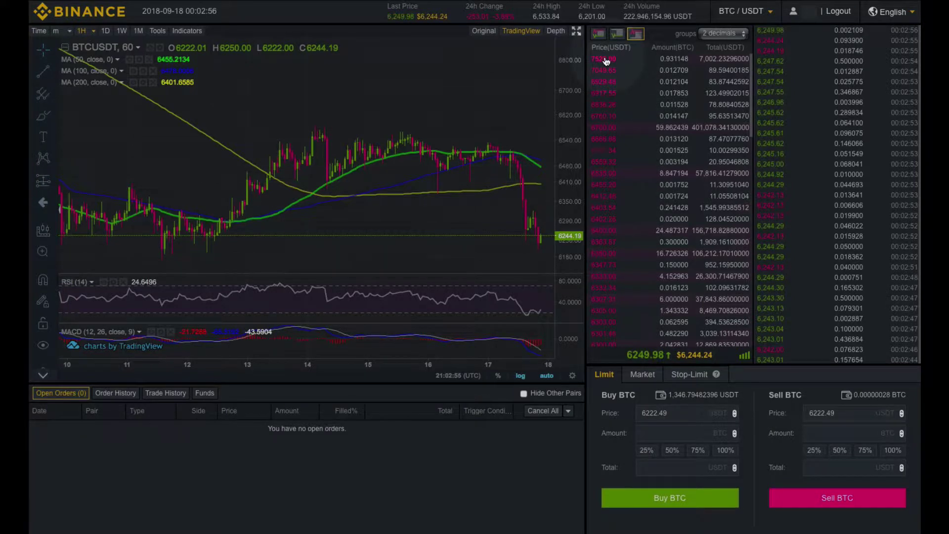
# - Switch to the BTC/USDT Depth chart and zoom out around 6,247 USDT
pyautogui.click(554, 31)
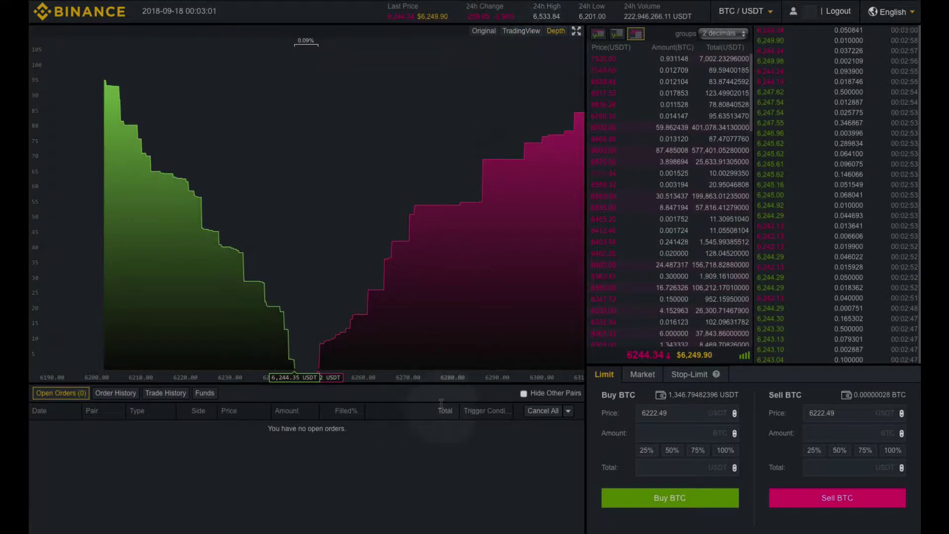
pyautogui.scroll(-5, 303, 375)
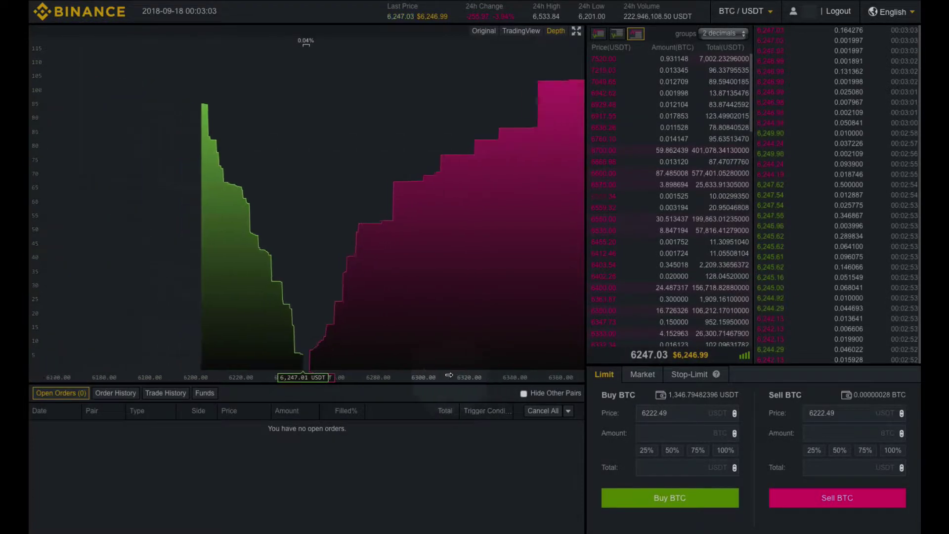
pyautogui.scroll(-5, 302, 376)
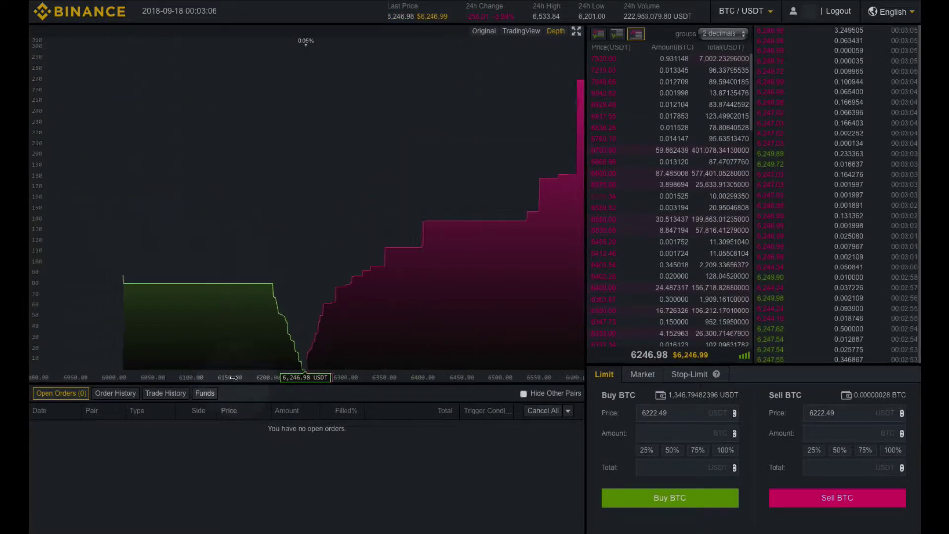
pyautogui.scroll(-2, 130, 375)
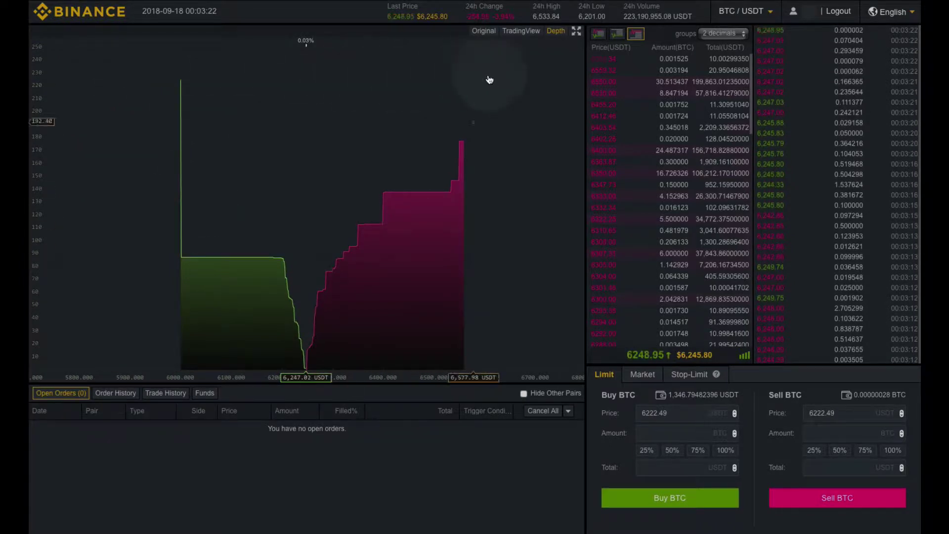
# - Switch the chart to Original, then back to the TradingView chart with MAs, RSI and MACD
pyautogui.click(484, 32)
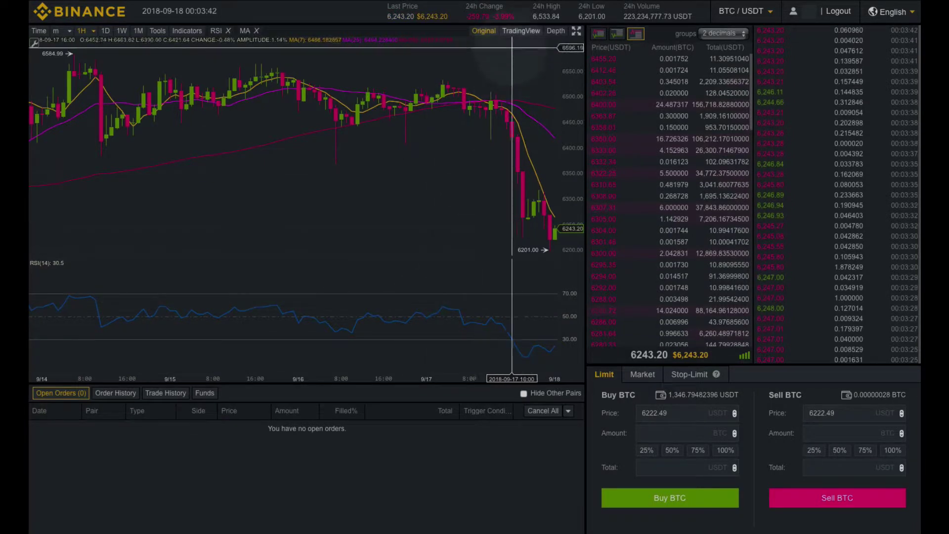
pyautogui.click(519, 31)
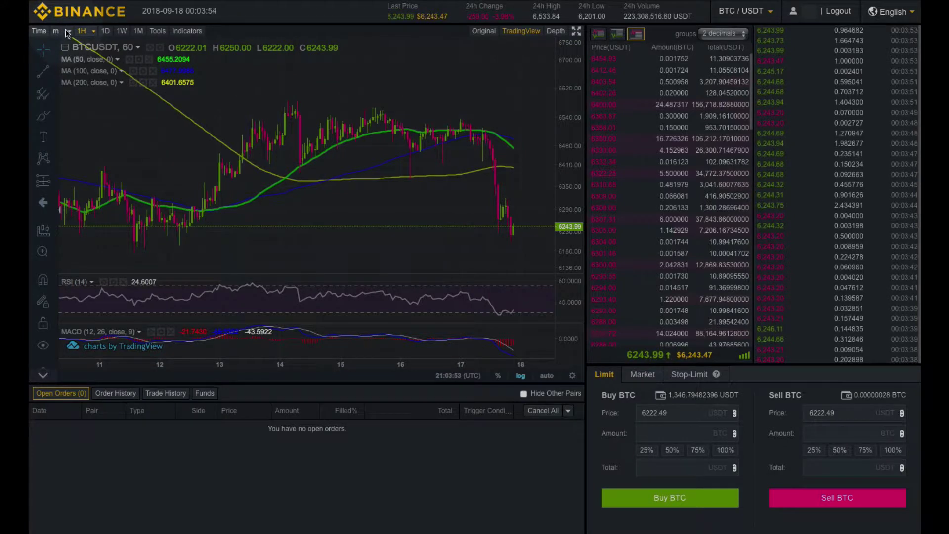
pyautogui.click(39, 32)
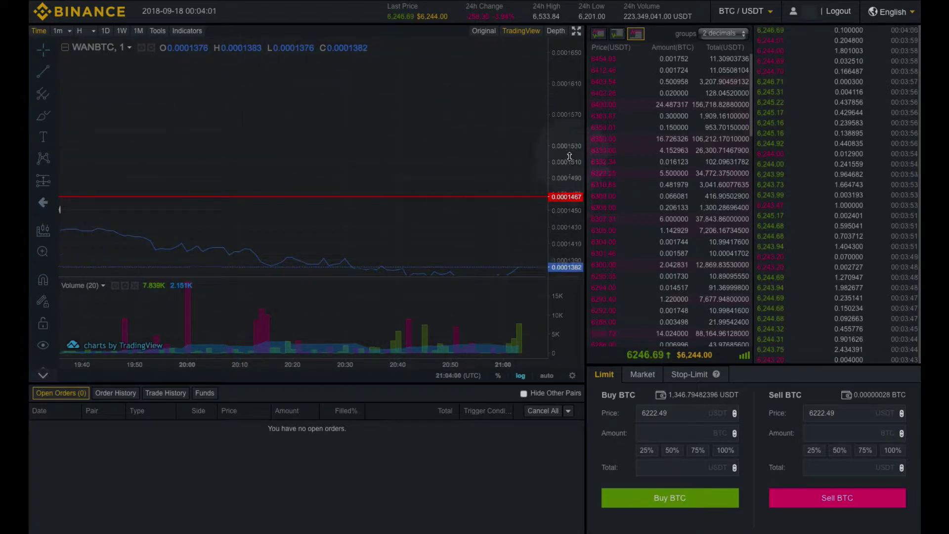
pyautogui.moveTo(472, 220); pyautogui.dragTo(562, 167)
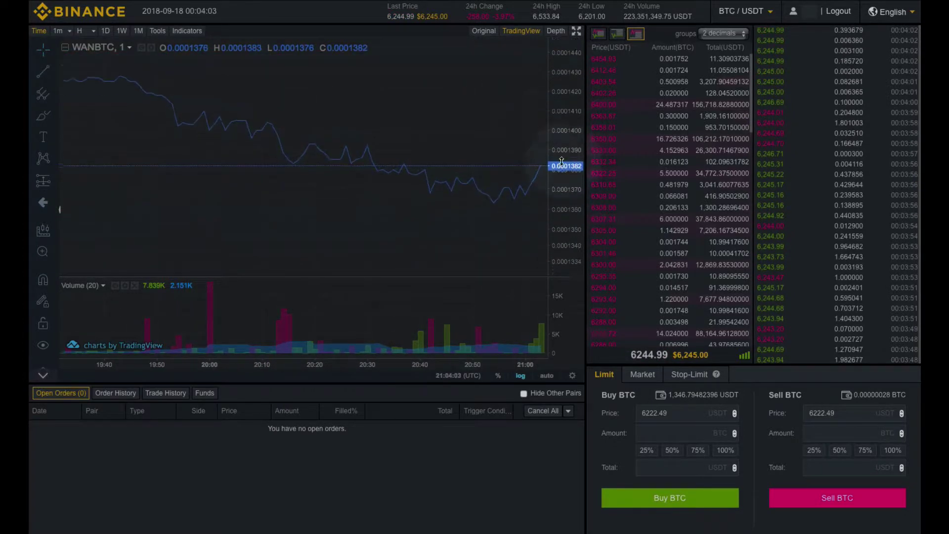
pyautogui.moveTo(448, 87); pyautogui.dragTo(442, 108)
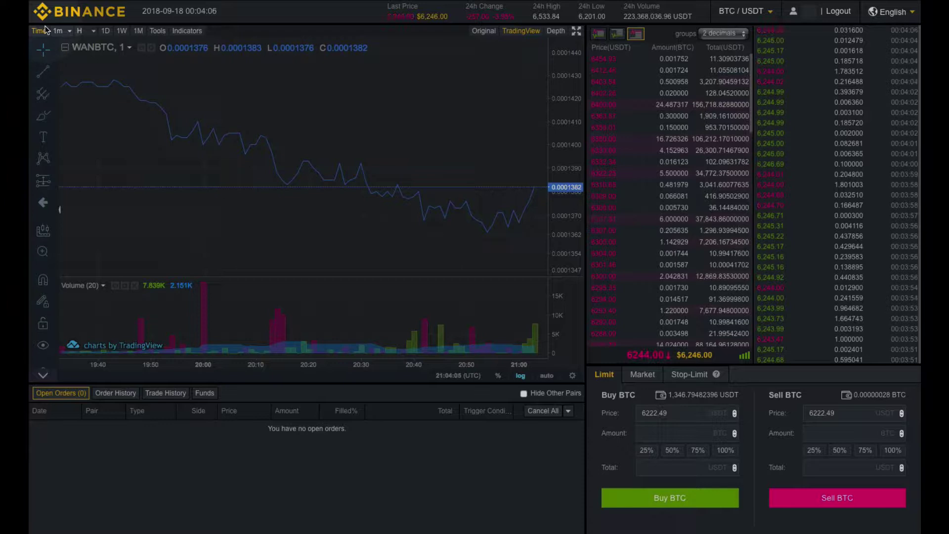
pyautogui.click(81, 31)
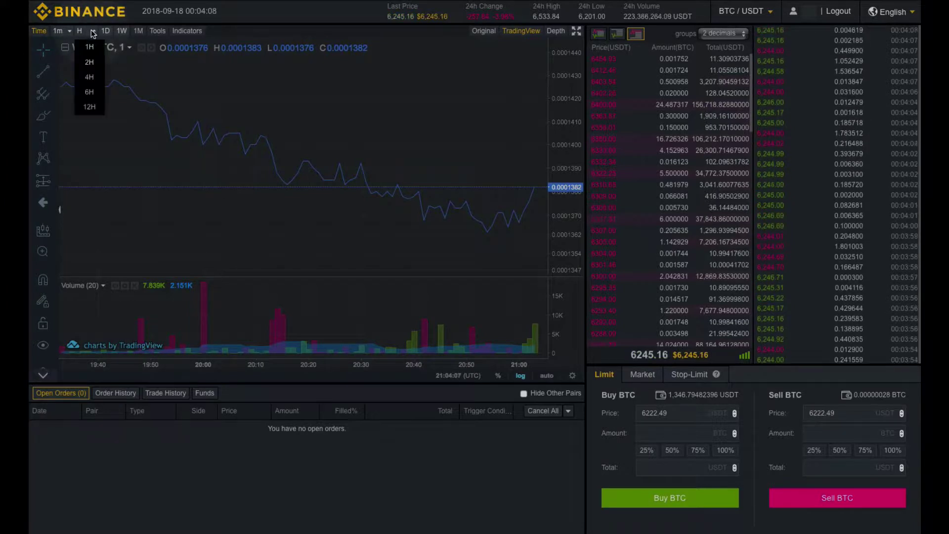
pyautogui.click(90, 47)
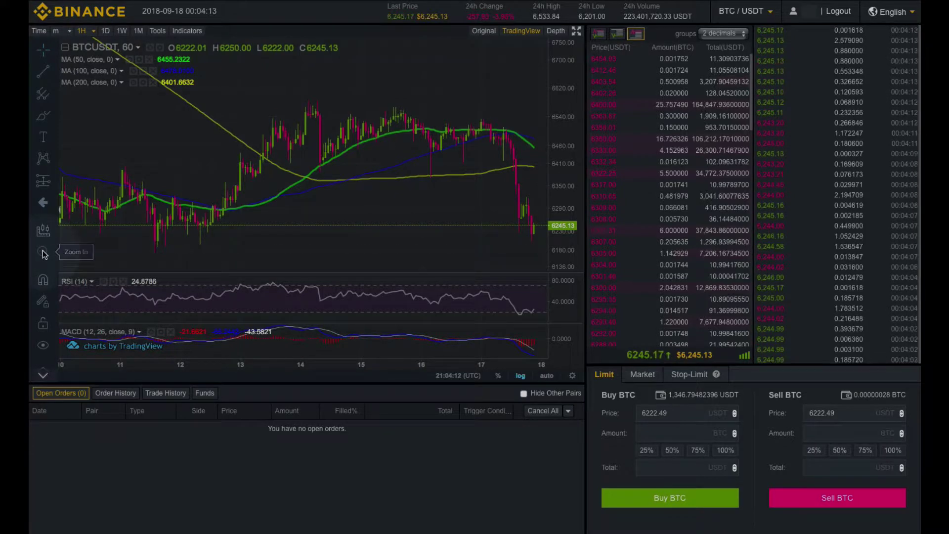
# - Zoom into the recent sell-off candles and place a horizontal line near 6534.15
pyautogui.click(42, 252)
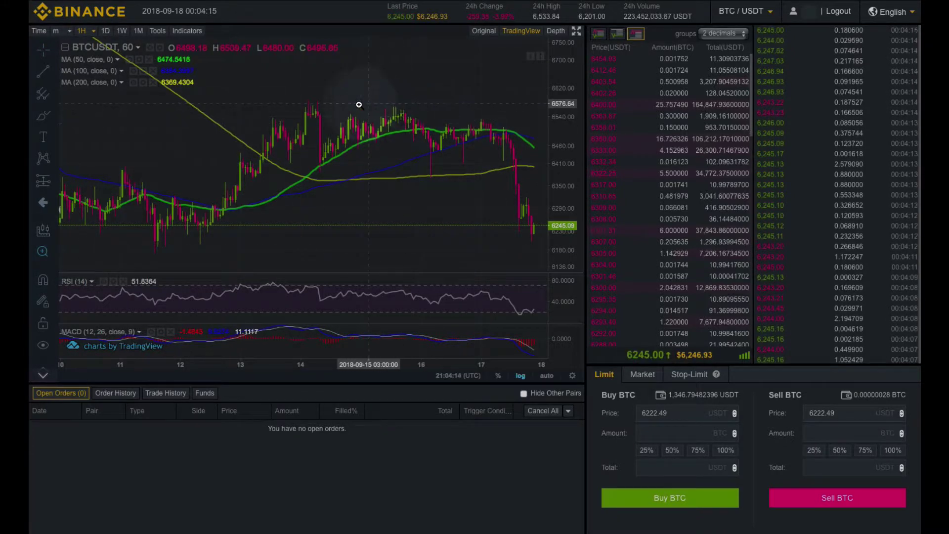
pyautogui.moveTo(420, 108); pyautogui.dragTo(540, 246)
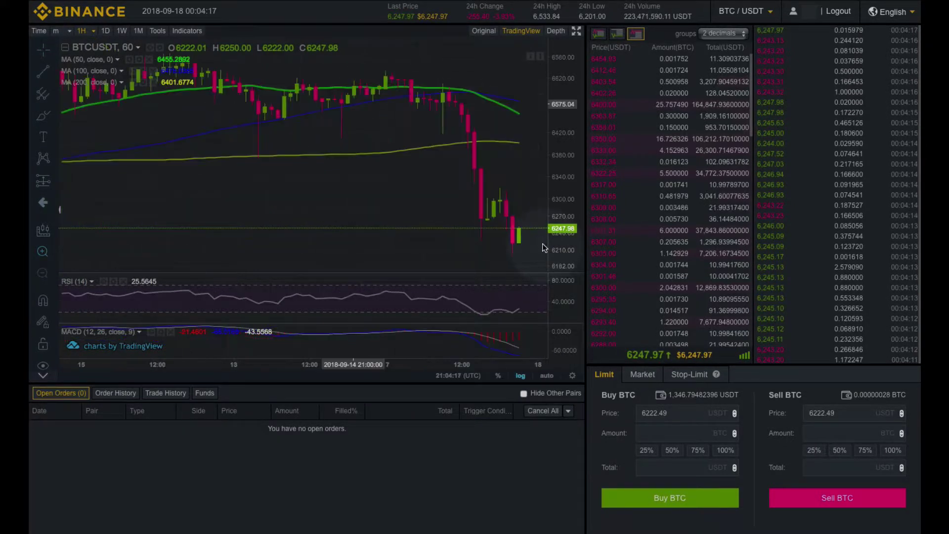
pyautogui.moveTo(485, 72); pyautogui.dragTo(440, 89)
pyautogui.click(377, 241)
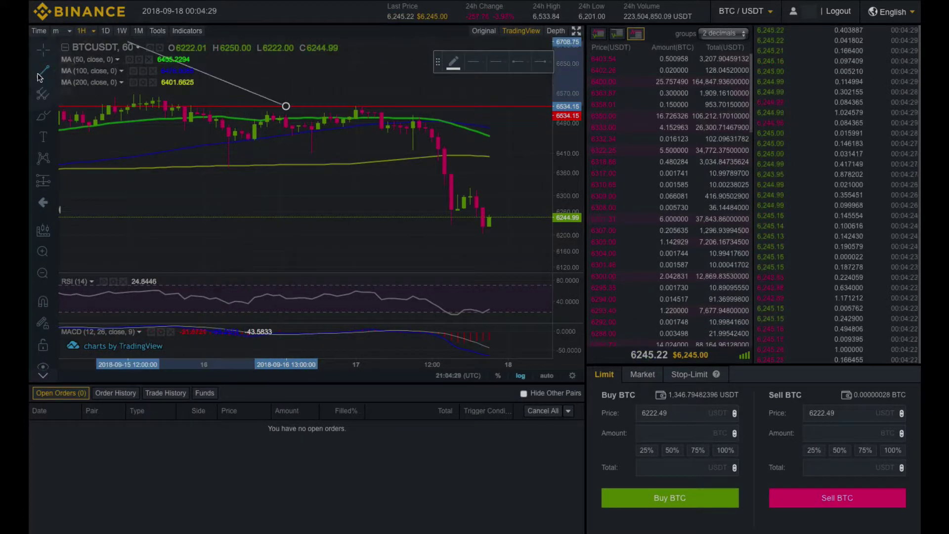
# - Reshape the trend line to run from about 6584 down to 6179
pyautogui.click(392, 210)
pyautogui.moveTo(325, 144); pyautogui.dragTo(436, 126)
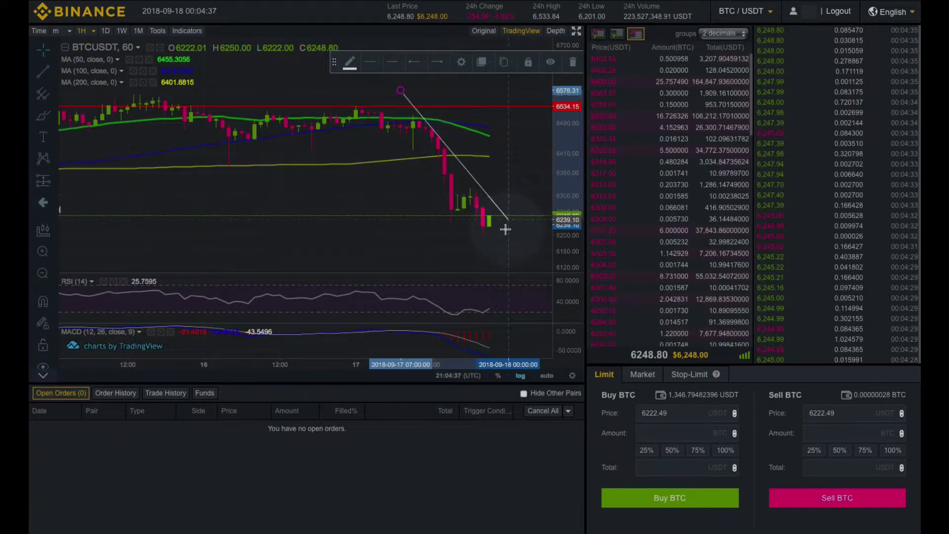
pyautogui.click(406, 88)
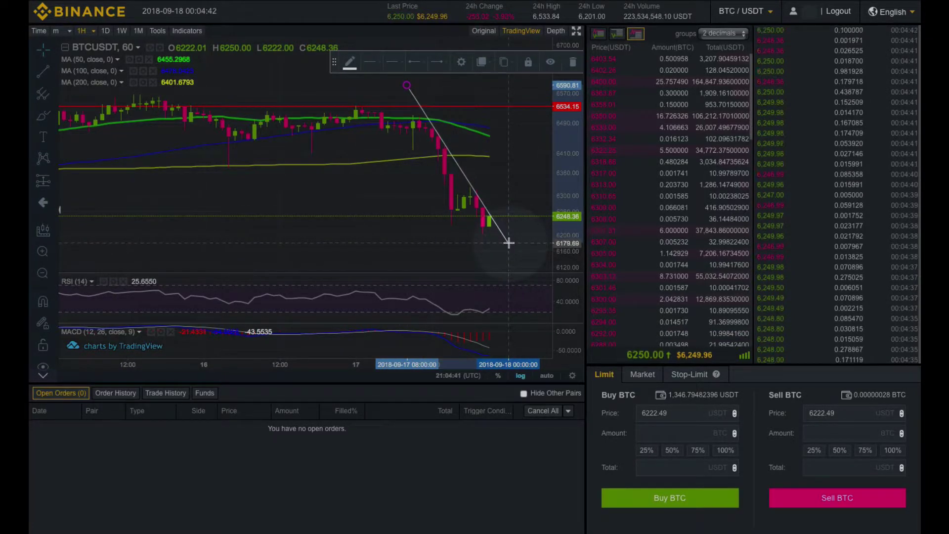
pyautogui.moveTo(406, 85); pyautogui.dragTo(412, 87)
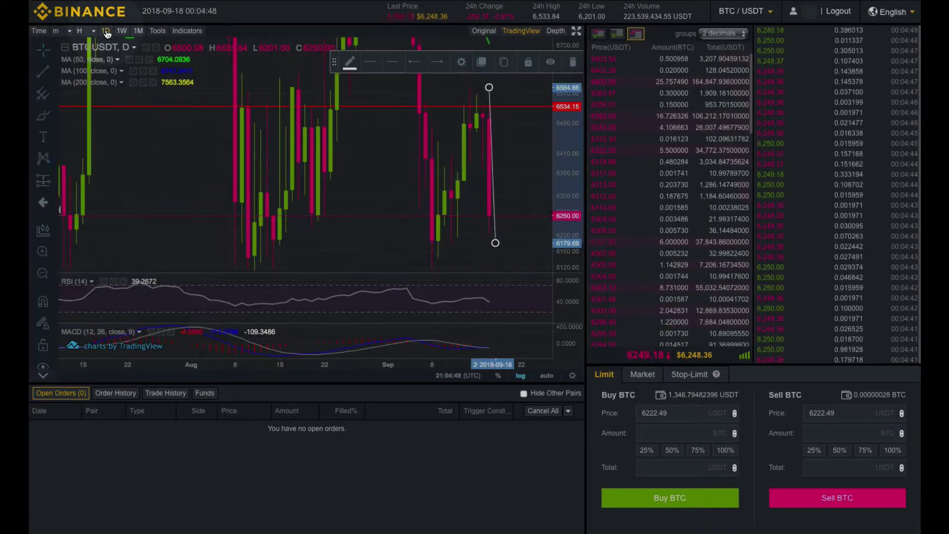
# - Auto-fit the price axis, flatten the support line along the lows, draw resistance from the peak
pyautogui.click(541, 372)
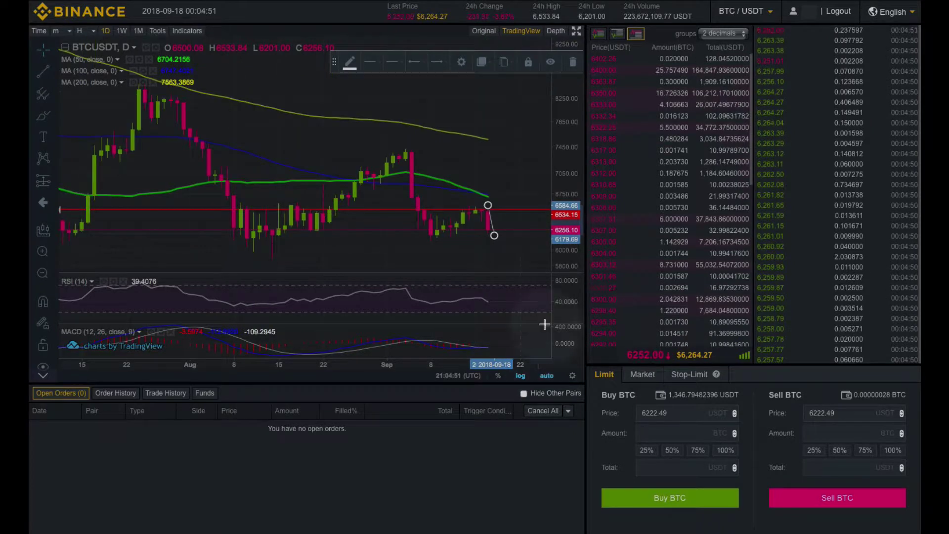
pyautogui.moveTo(488, 205)
pyautogui.mouseDown()
pyautogui.moveTo(494, 234)
pyautogui.moveTo(328, 248)
pyautogui.moveTo(338, 243)
pyautogui.moveTo(69, 240)
pyautogui.mouseUp()
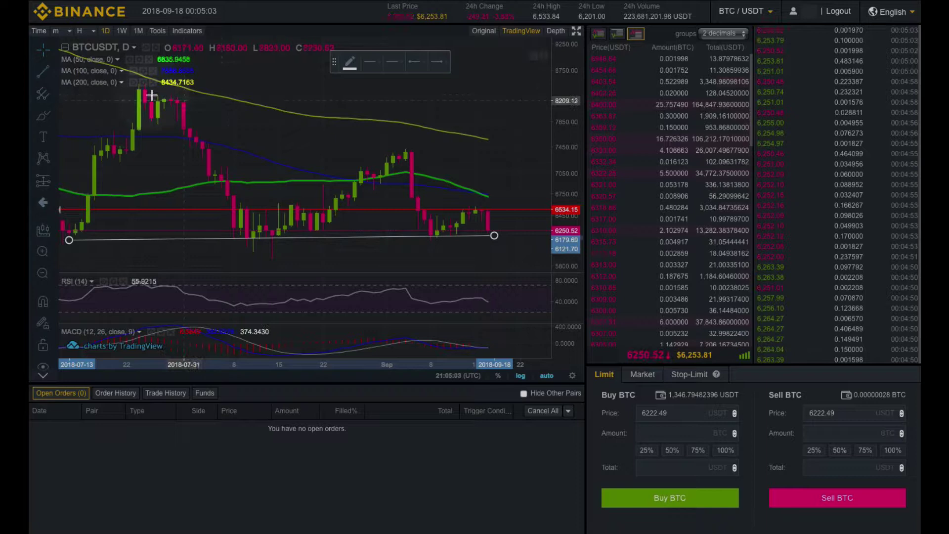
pyautogui.click(208, 94)
pyautogui.click(517, 180)
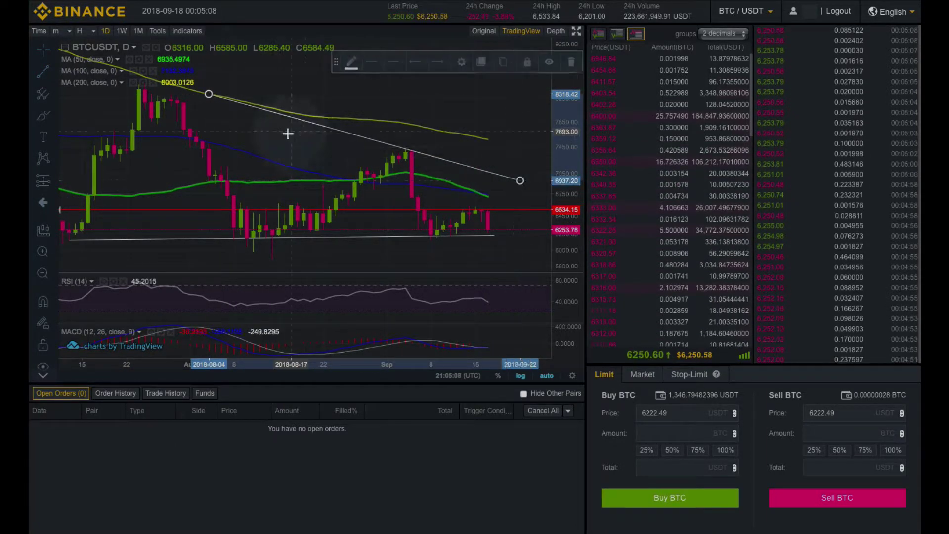
# - Pan across the chart to inspect the resistance line's endpoints, ending near 6975
pyautogui.moveTo(286, 131); pyautogui.dragTo(331, 177)
pyautogui.click(225, 107)
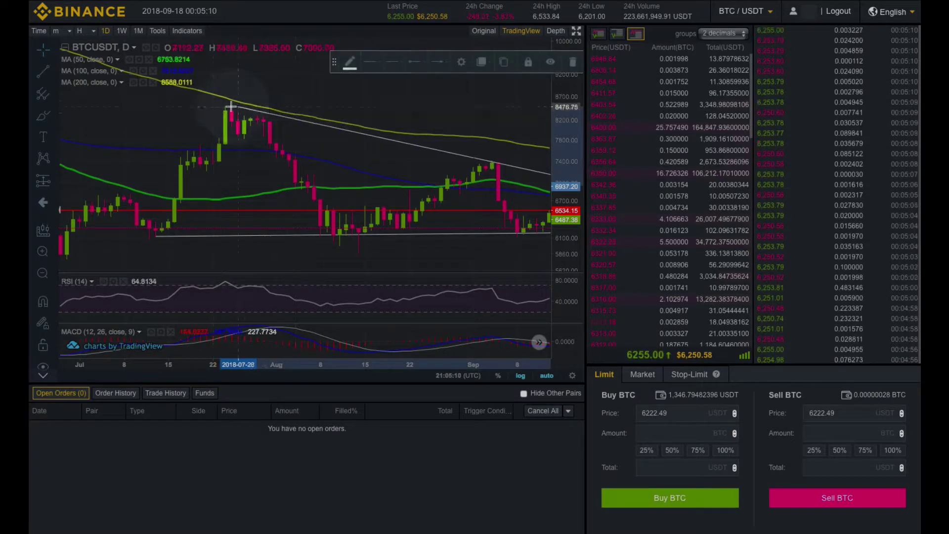
pyautogui.moveTo(466, 102); pyautogui.dragTo(364, 95)
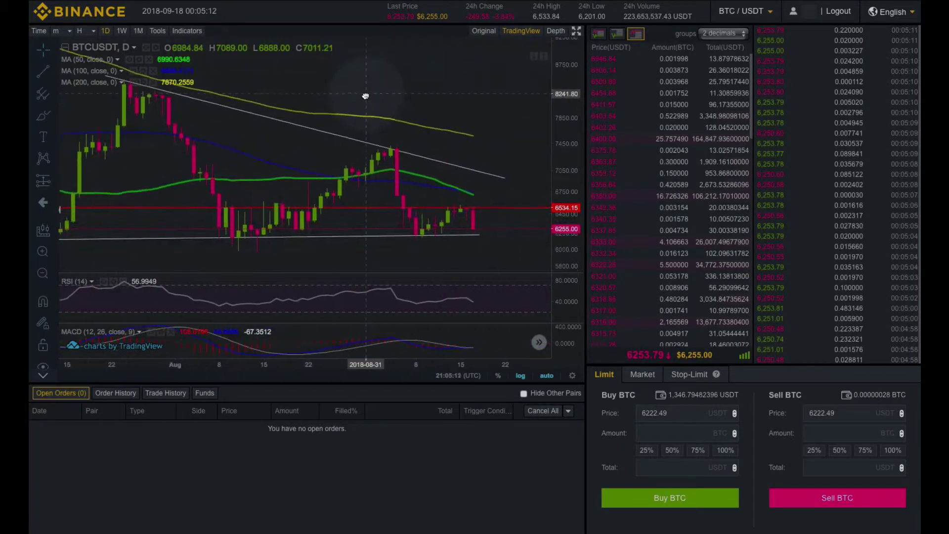
pyautogui.click(504, 179)
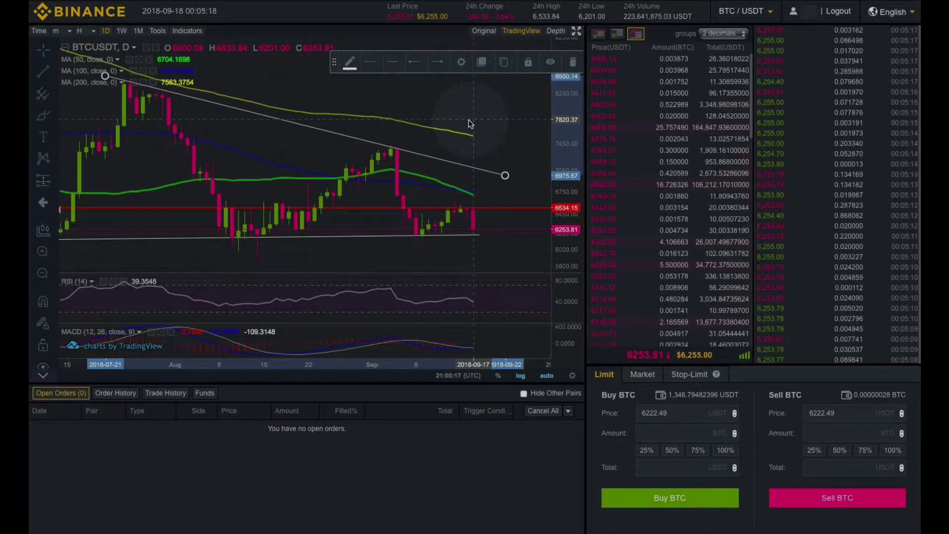
pyautogui.click(498, 342)
pyautogui.doubleClick(498, 342)
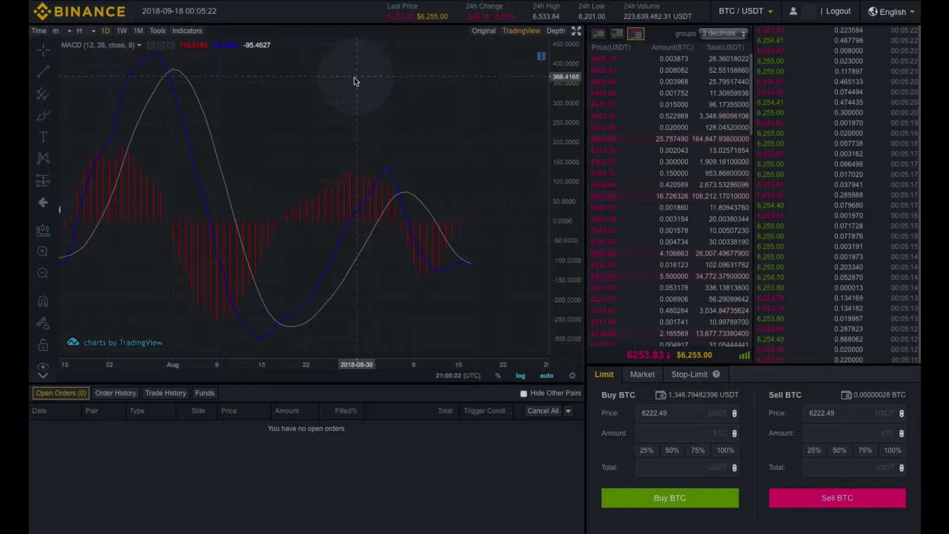
pyautogui.doubleClick(354, 81)
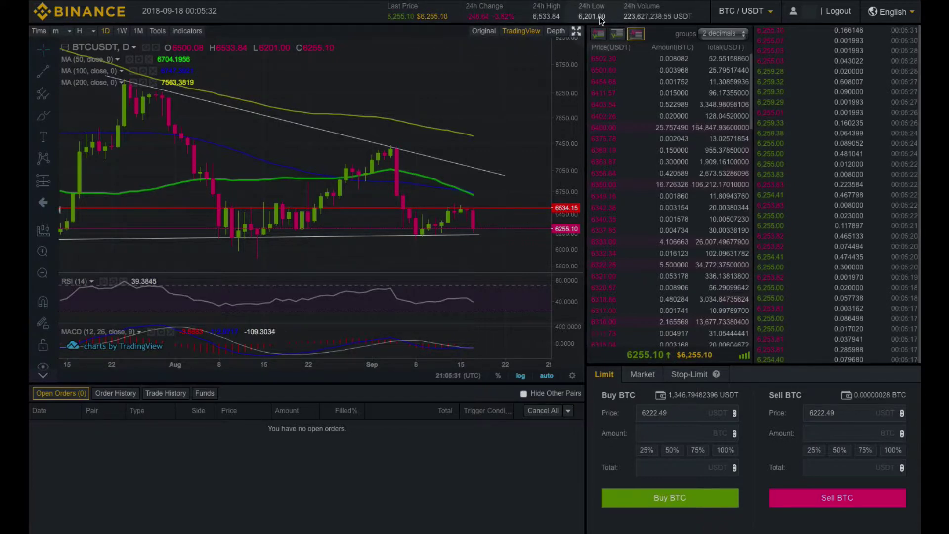
pyautogui.click(762, 16)
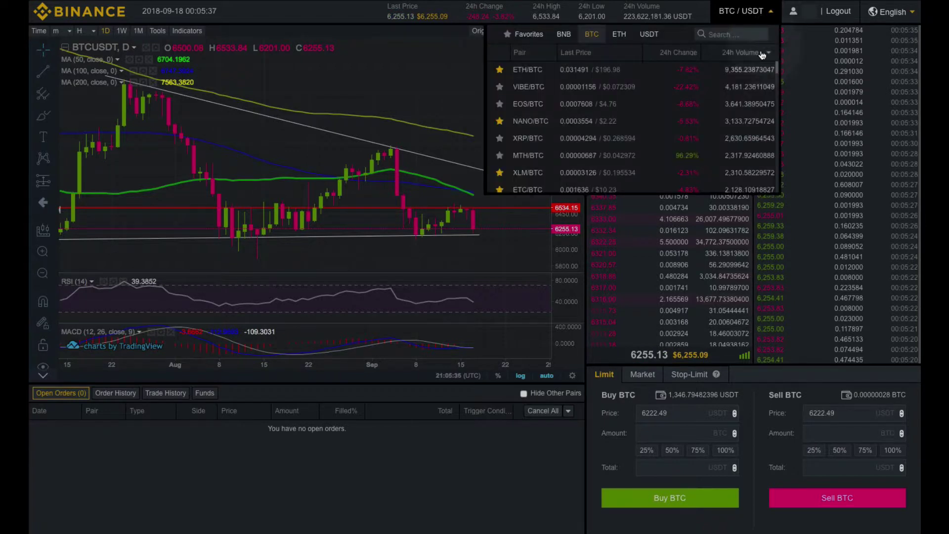
pyautogui.click(547, 35)
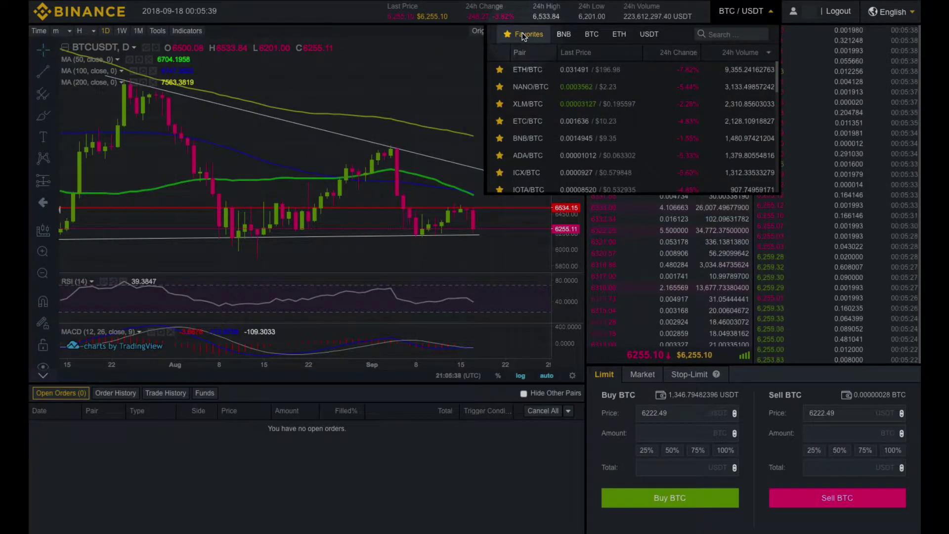
pyautogui.click(561, 39)
pyautogui.click(589, 38)
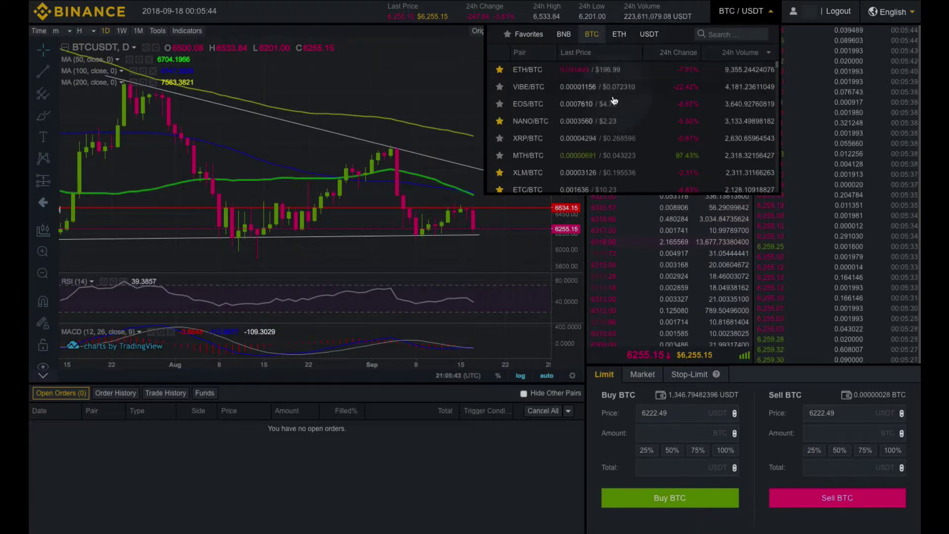
pyautogui.click(520, 53)
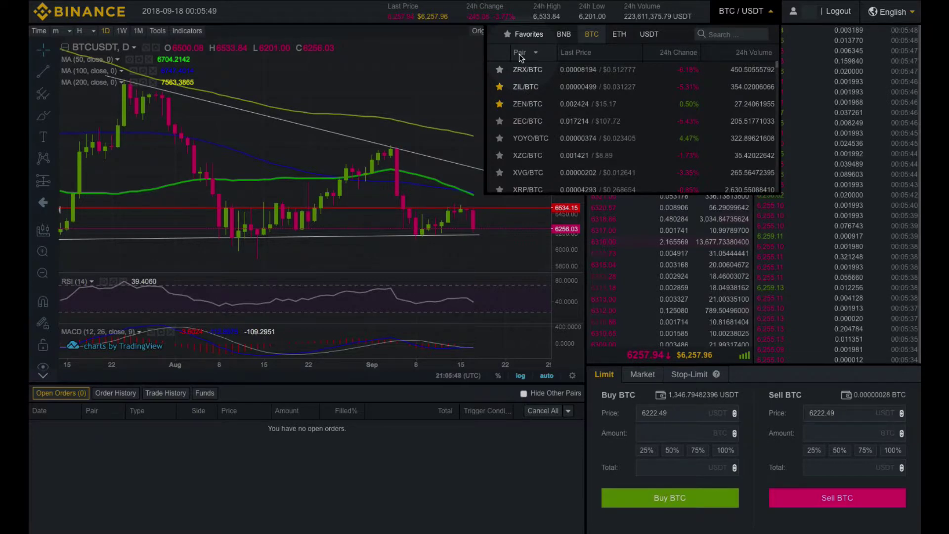
pyautogui.click(573, 52)
pyautogui.click(572, 52)
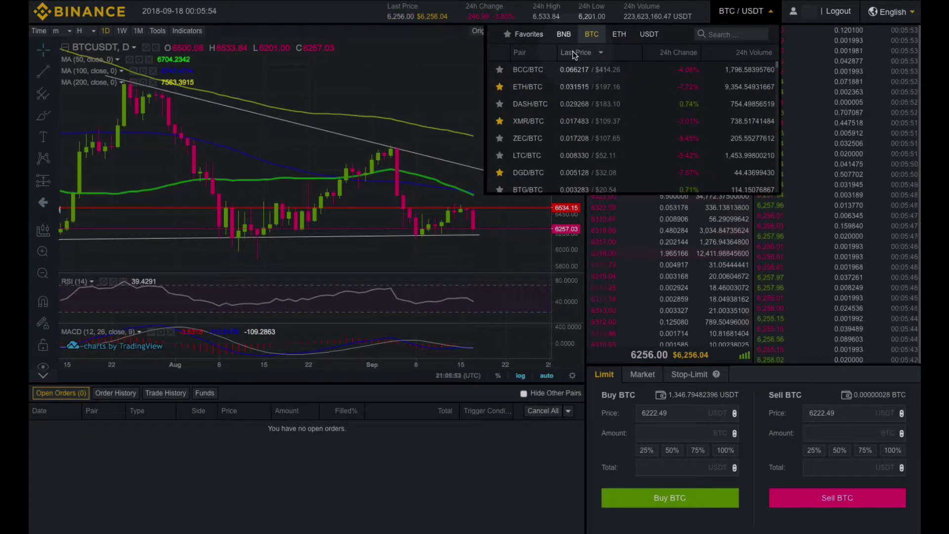
pyautogui.click(684, 53)
pyautogui.click(674, 55)
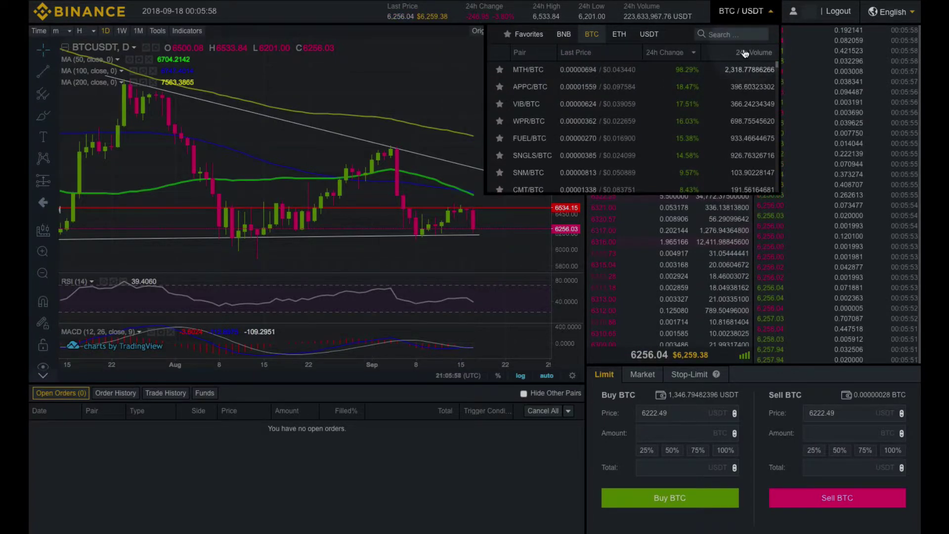
pyautogui.click(752, 53)
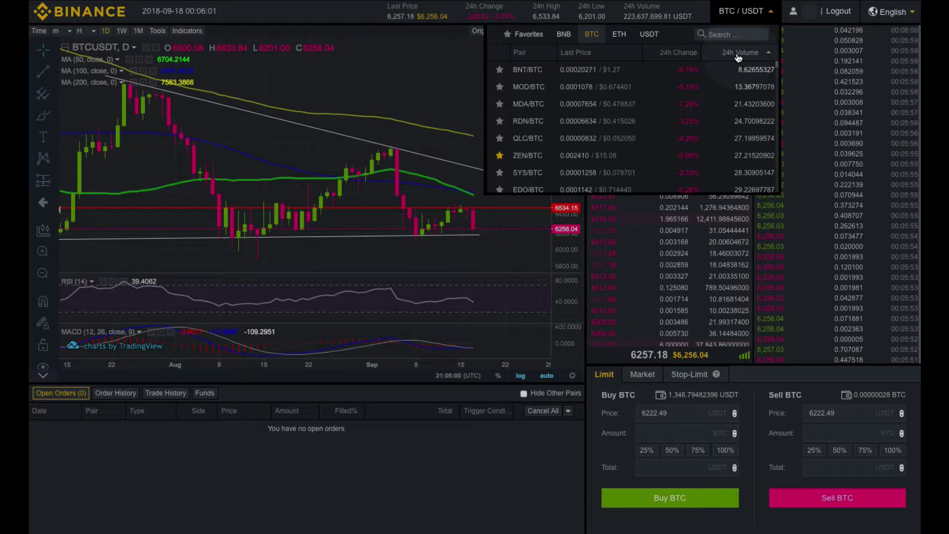
pyautogui.click(739, 54)
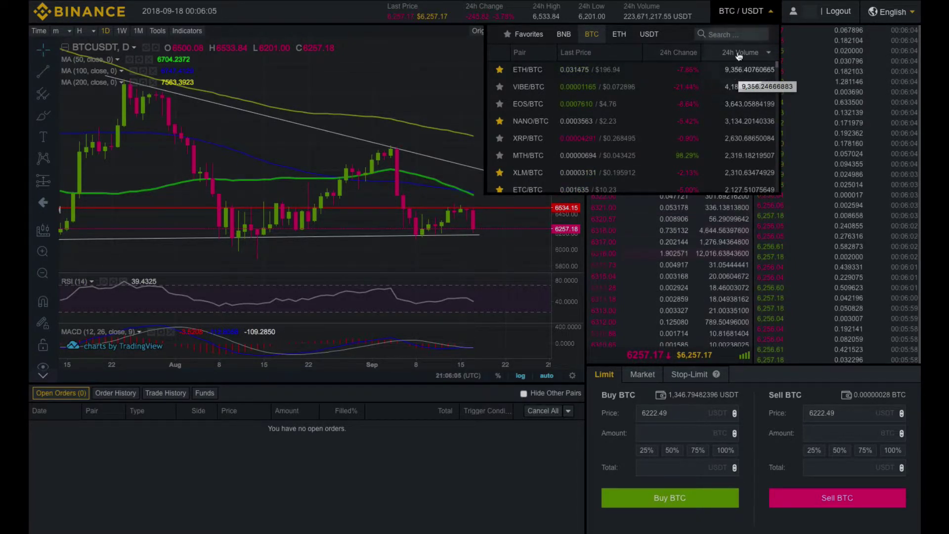
pyautogui.click(748, 18)
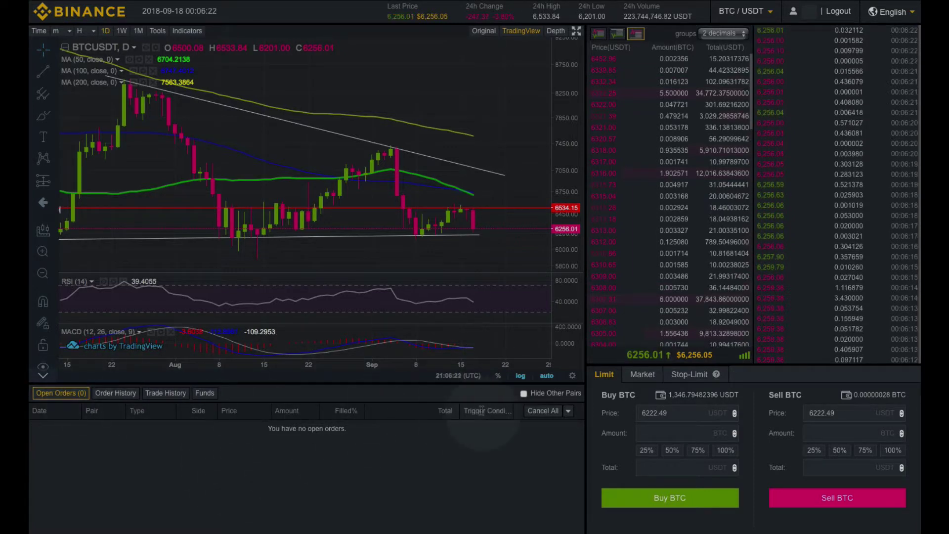
pyautogui.click(313, 483)
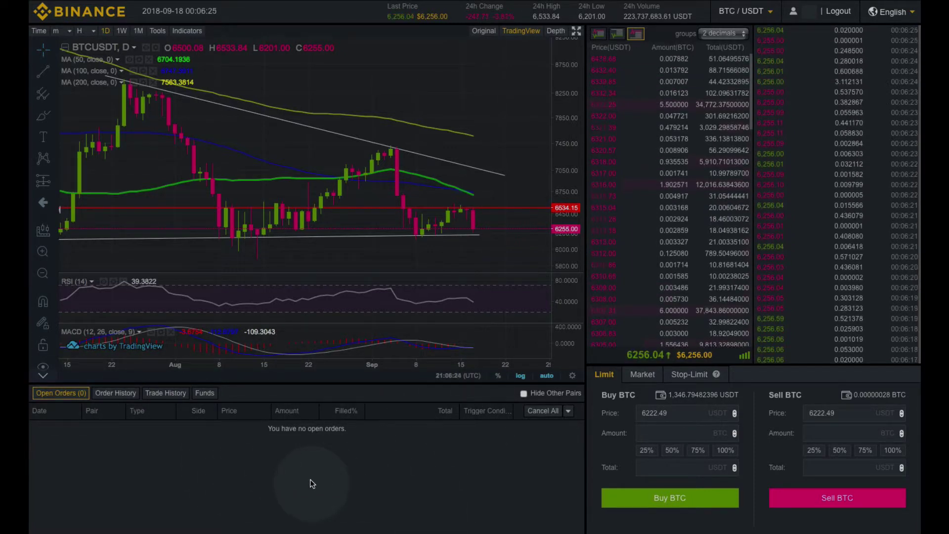
pyautogui.click(118, 389)
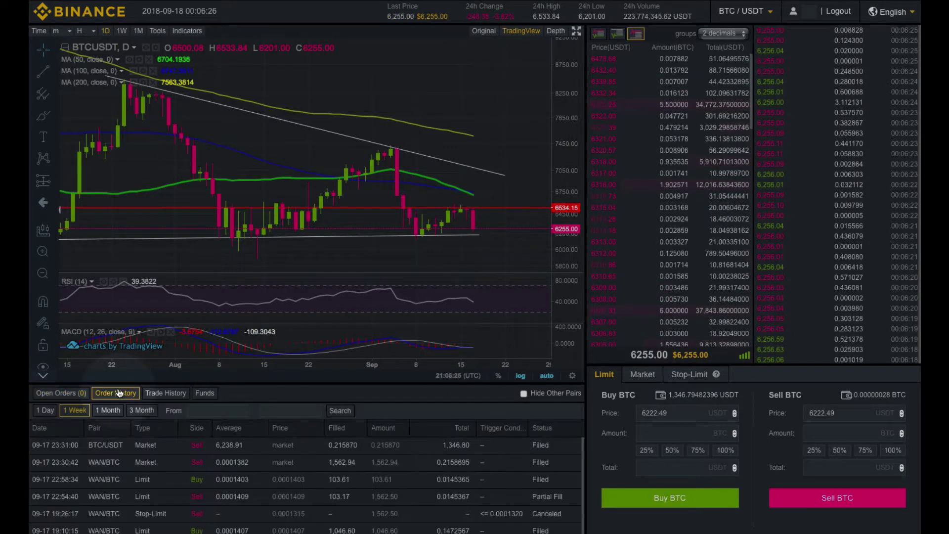
pyautogui.click(166, 393)
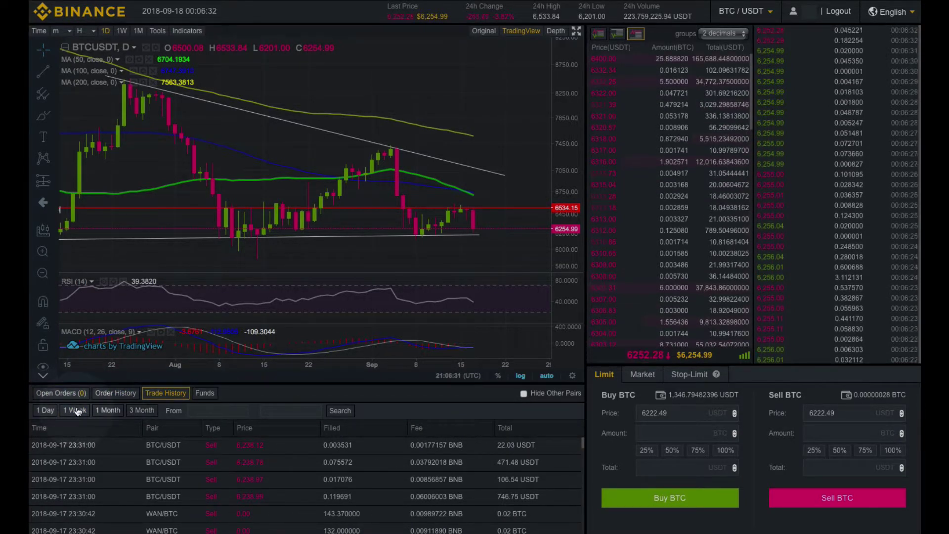
pyautogui.click(112, 392)
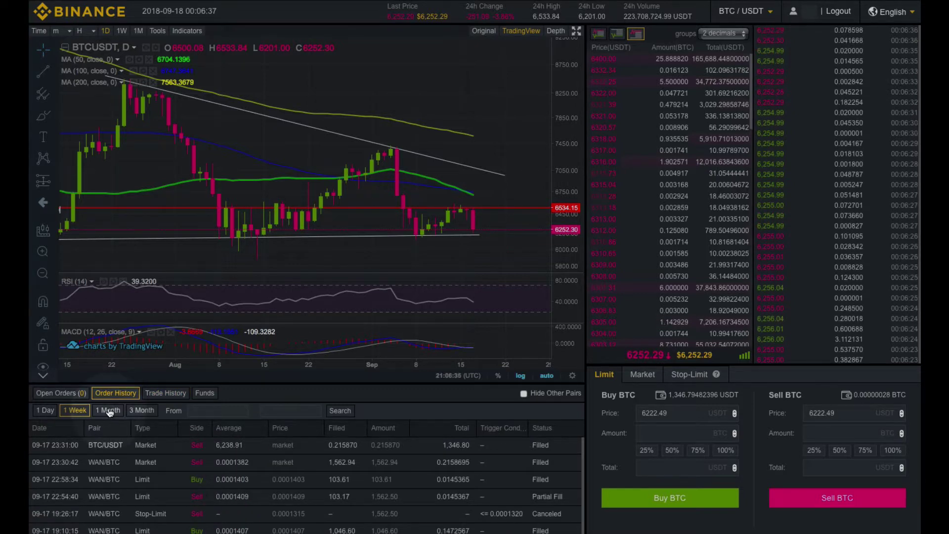
pyautogui.click(53, 393)
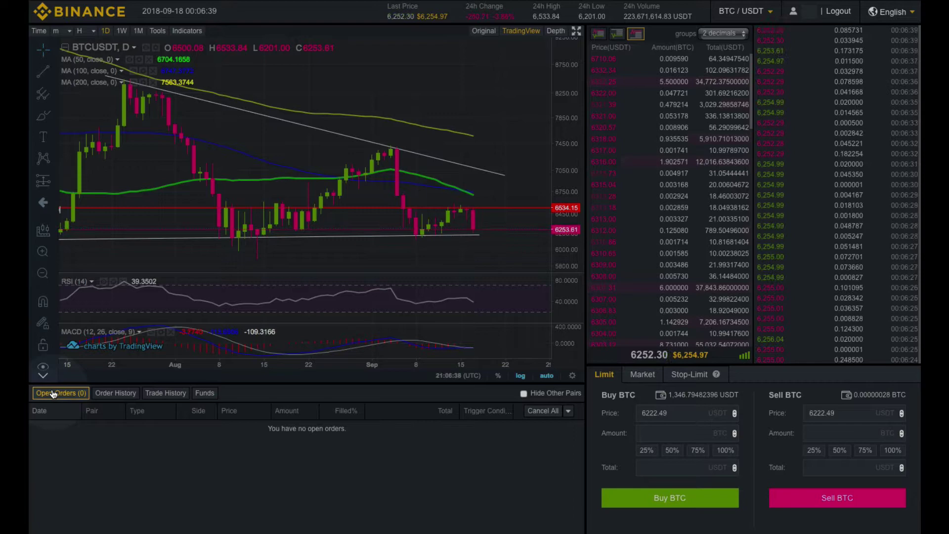